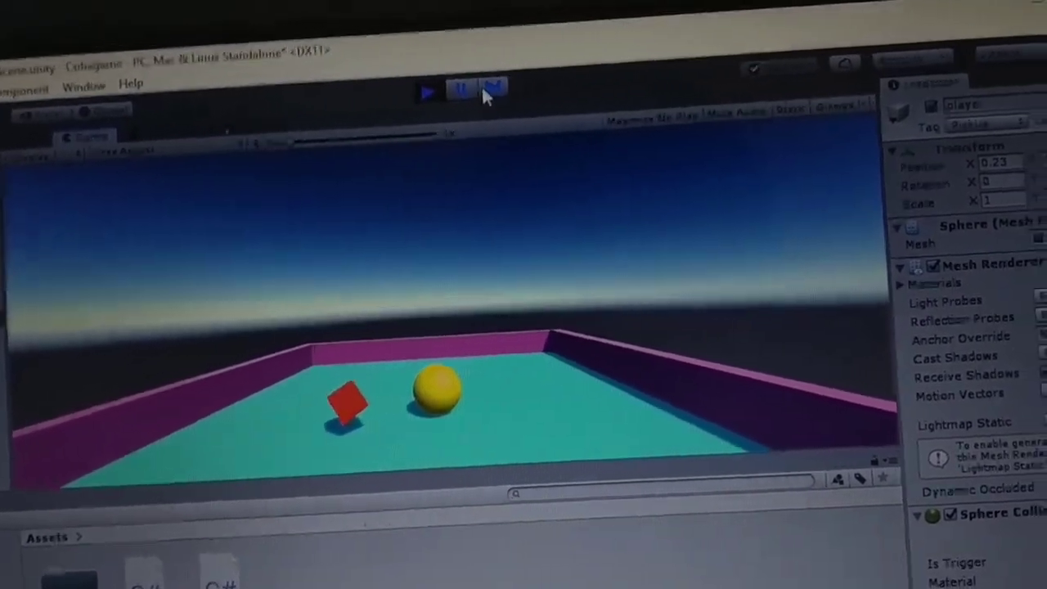
Step: Roll the ball left to collect a red cube in the arena
{"action": "key", "text": "Left"}
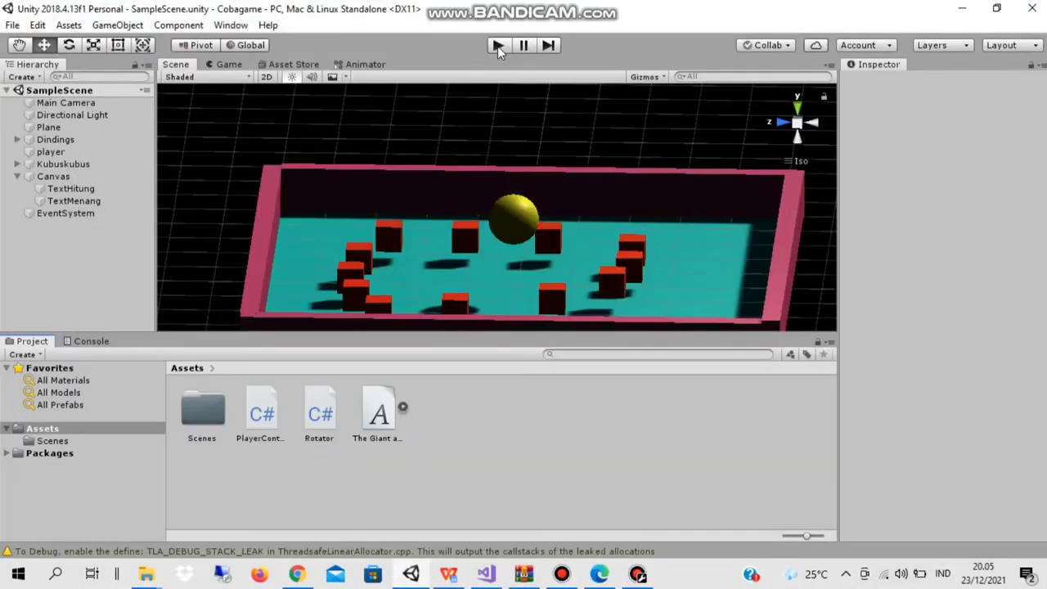
Step: Run the game so the arena appears with the 'Jumlah Kubus: 0' counter
{"action": "left_click", "coordinate": [497, 46]}
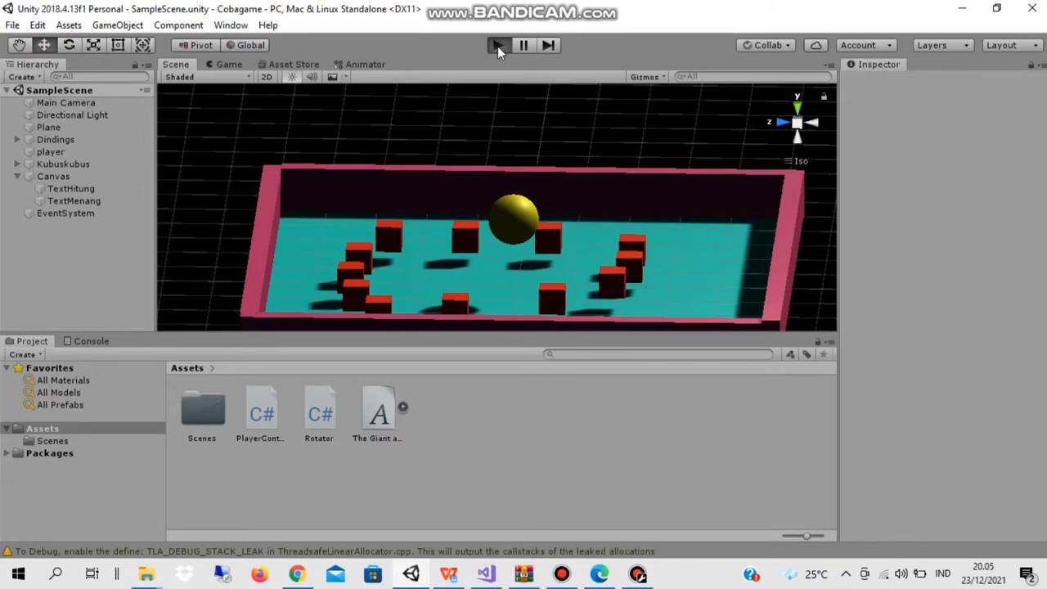
{"action": "left_click", "coordinate": [497, 46]}
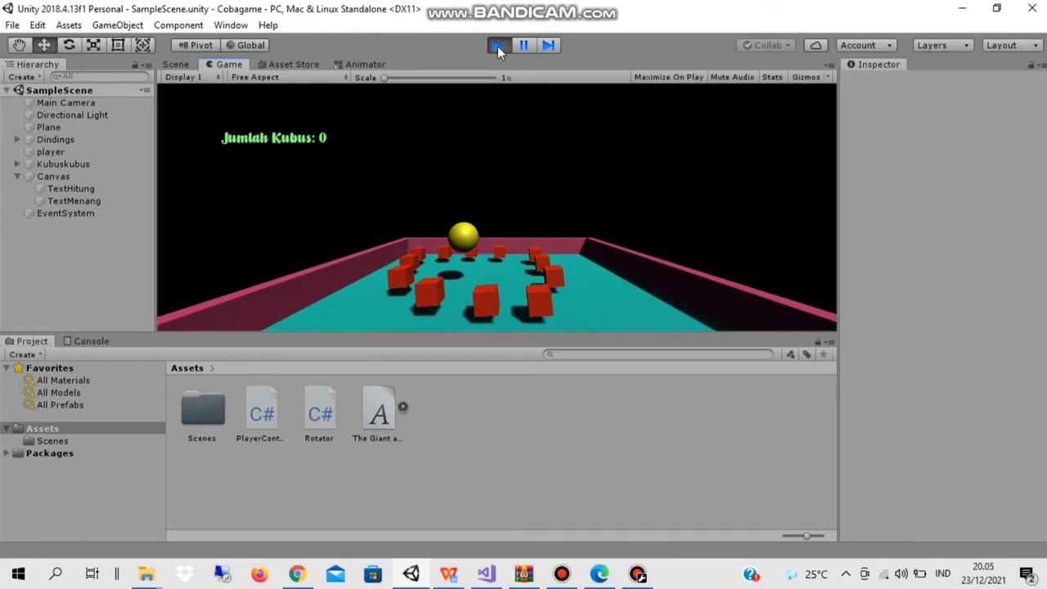
Step: Steer the ball around the arena with the arrow keys until the counter reads 'Jumlah Kubus: 6'
{"action": "key", "text": "Down"}
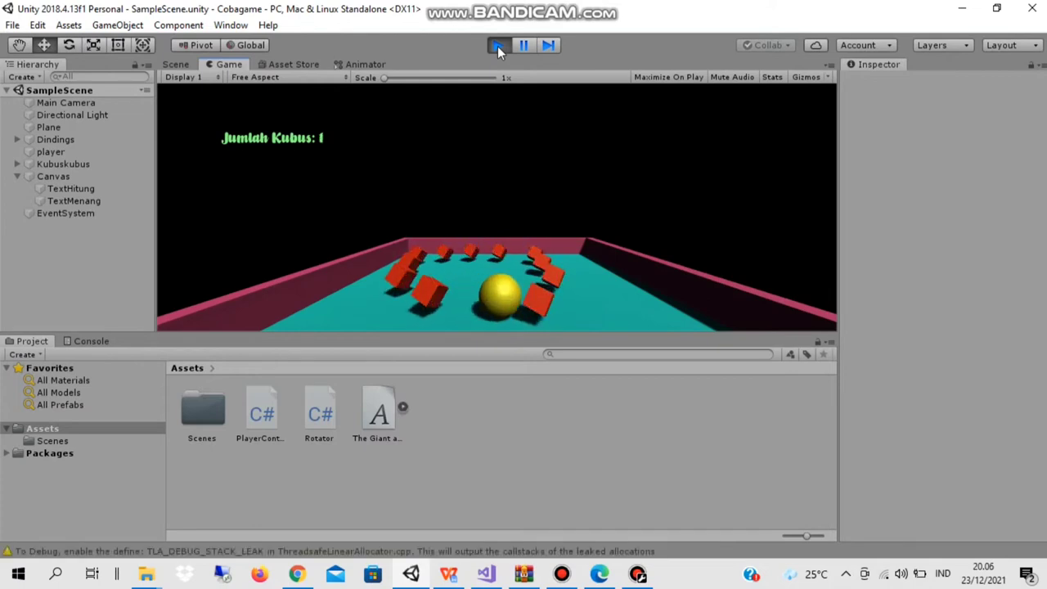
{"action": "key", "text": "Up"}
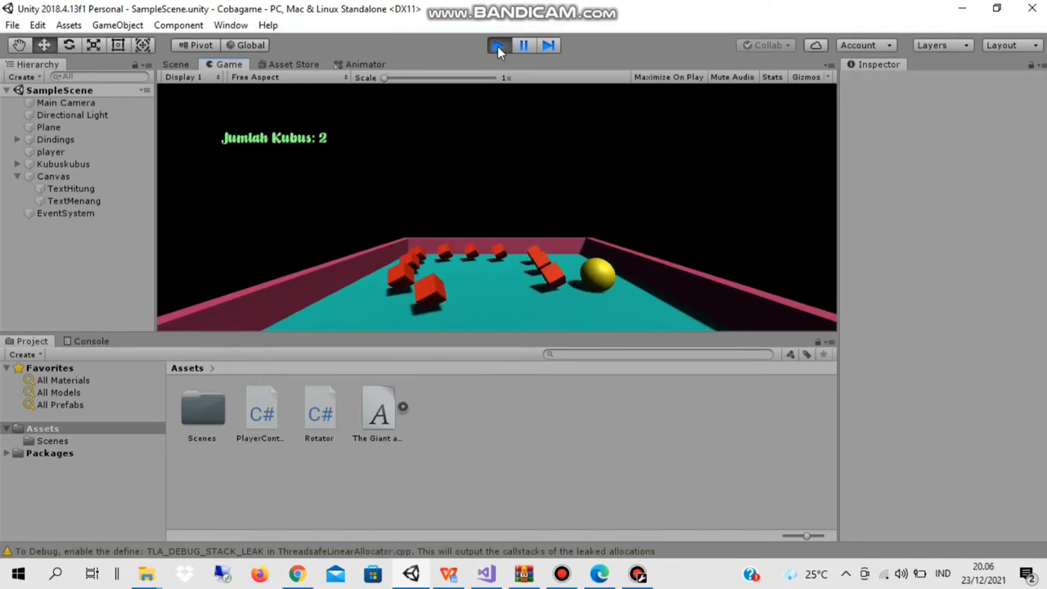
{"action": "key", "text": "Left"}
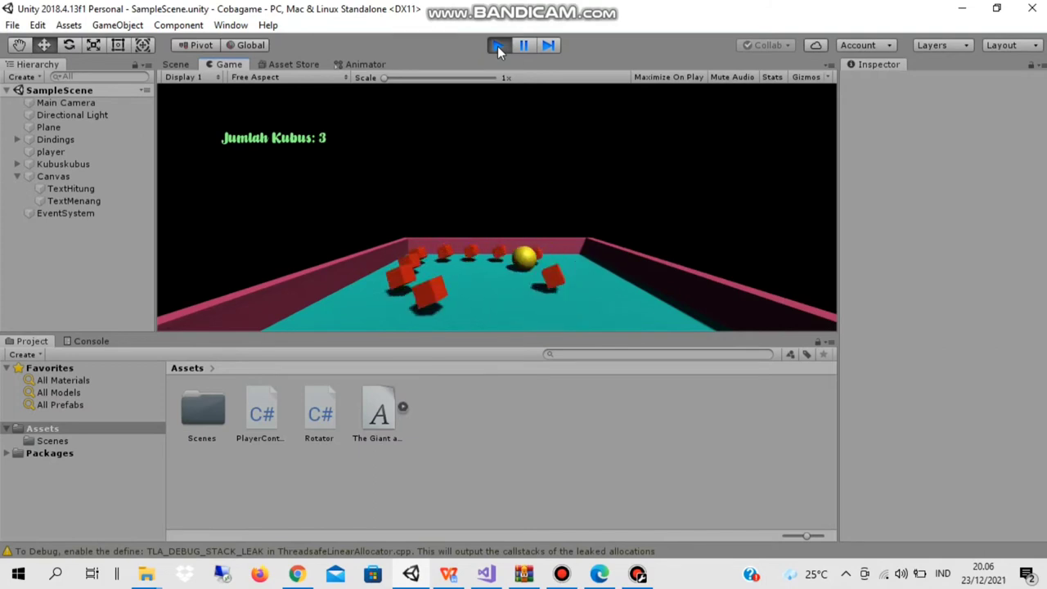
{"action": "key", "text": "Left"}
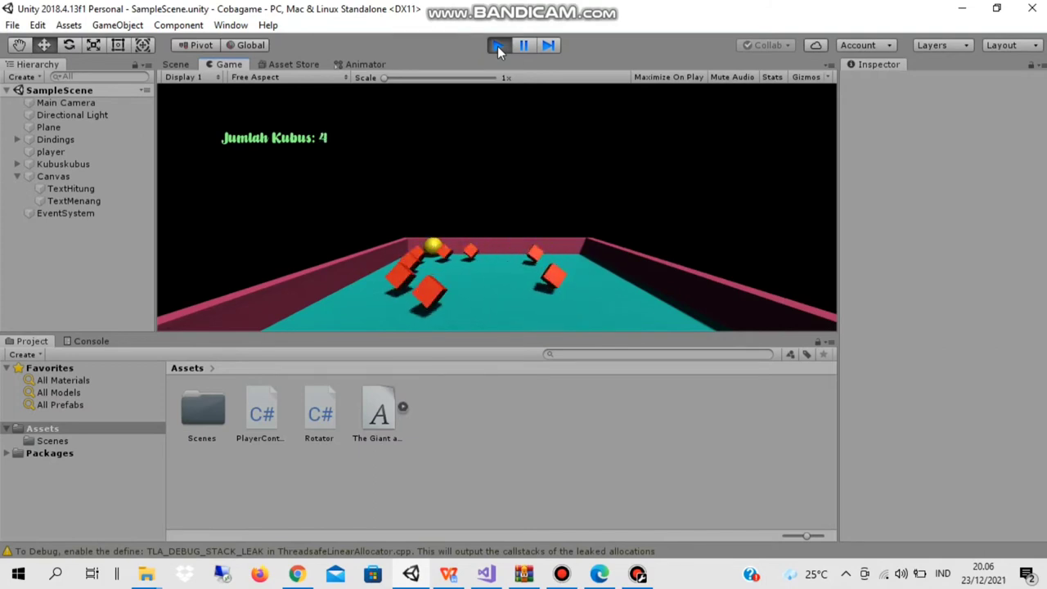
{"action": "key", "text": "Down"}
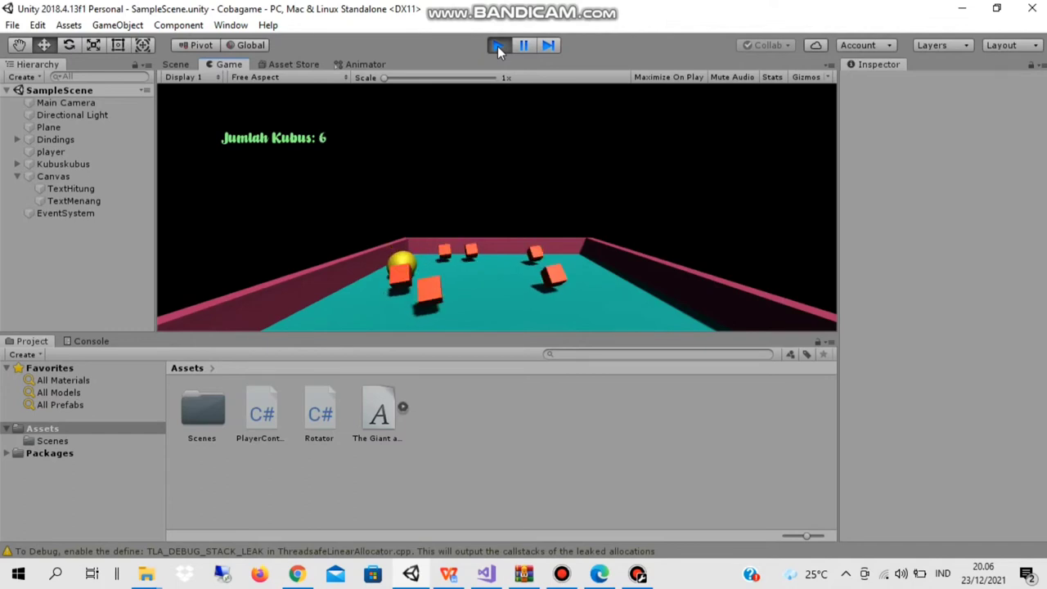